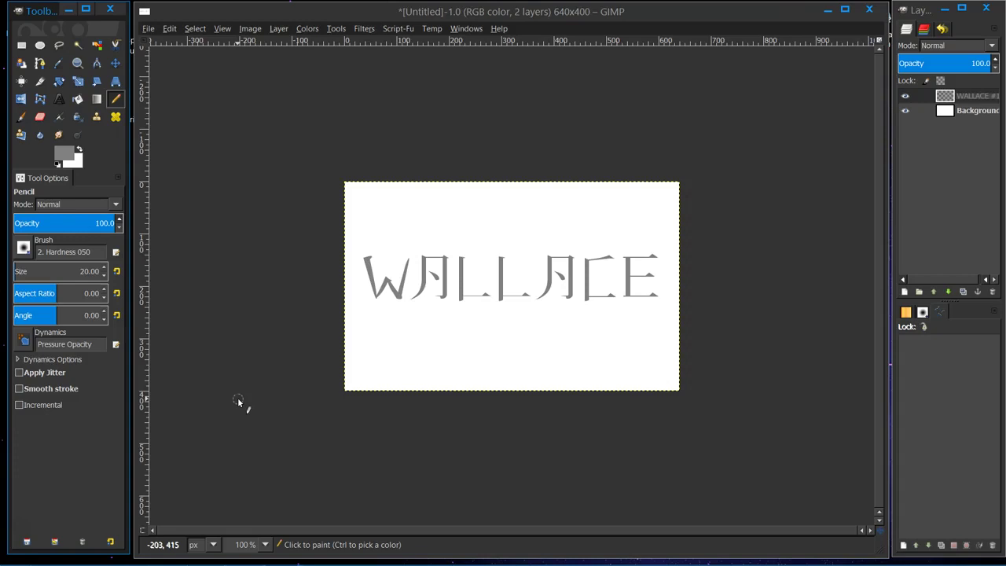
Step: Drag a window upward in the GIMP workspace next to the gray WALLACE image
drag(237, 399, 237, 242)
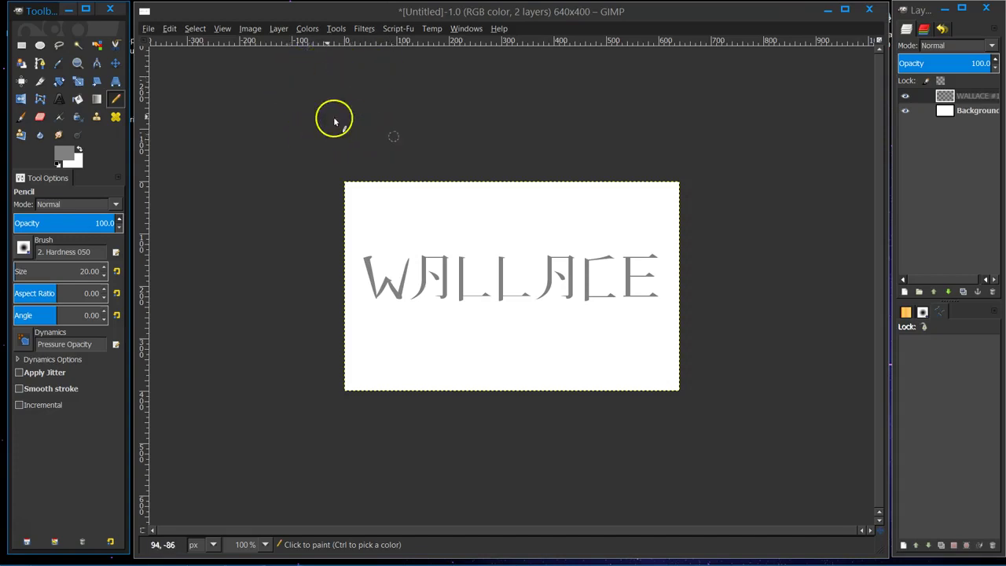
Step: Launch File > Create > Logos > Bevel Reflect Logo and try pushing the oversized dialog higher
click(149, 28)
mouse_move(165, 56)
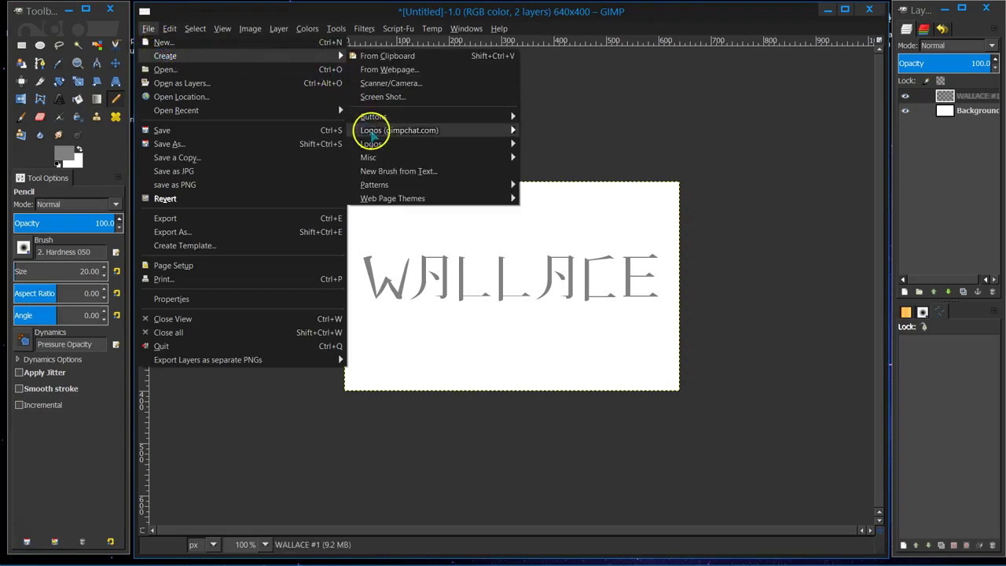
mouse_move(399, 130)
click(559, 132)
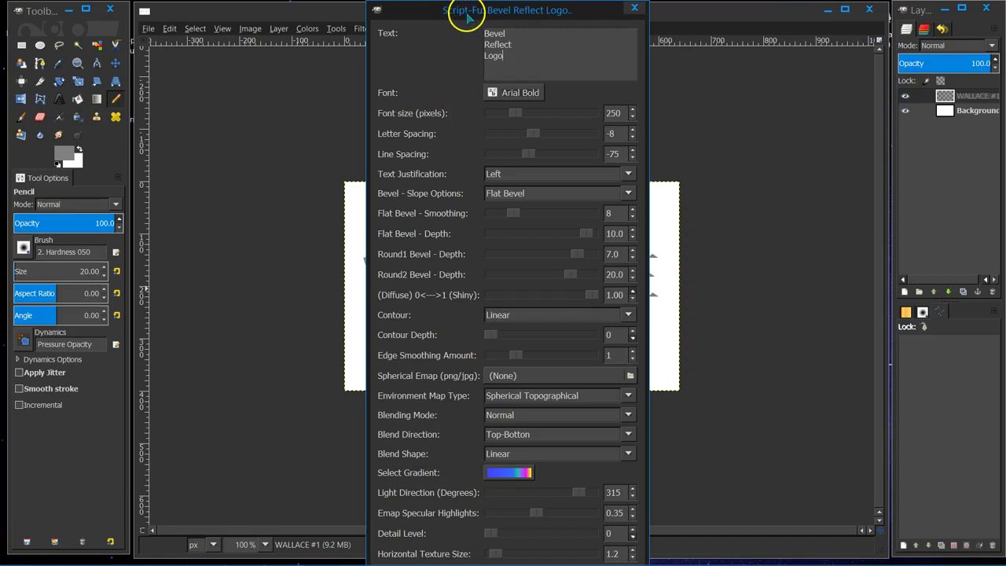
mouse_move(468, 15)
mouse_down()
mouse_move(466, 3)
mouse_move(452, 15)
mouse_move(457, 29)
mouse_up()
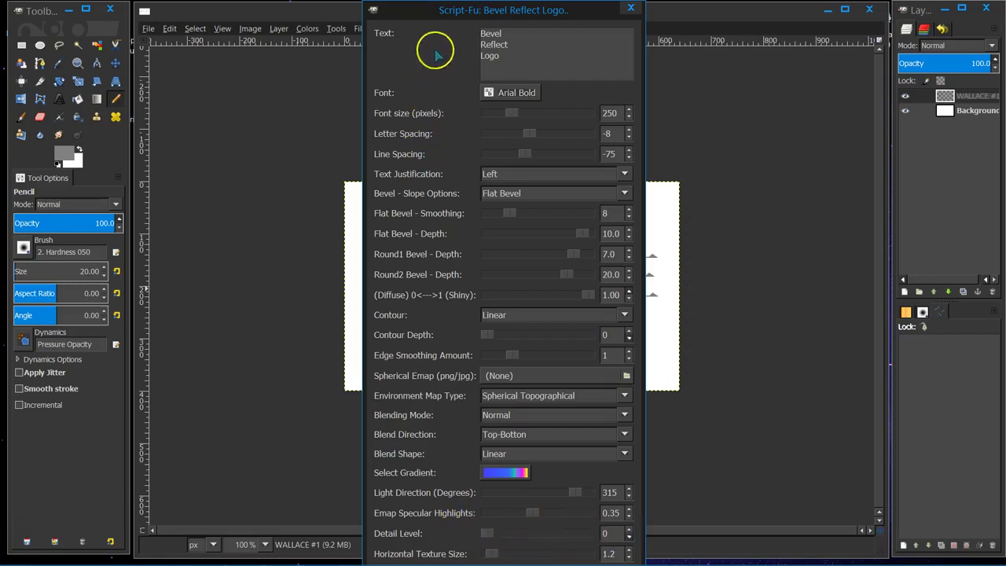
drag(444, 22, 453, 28)
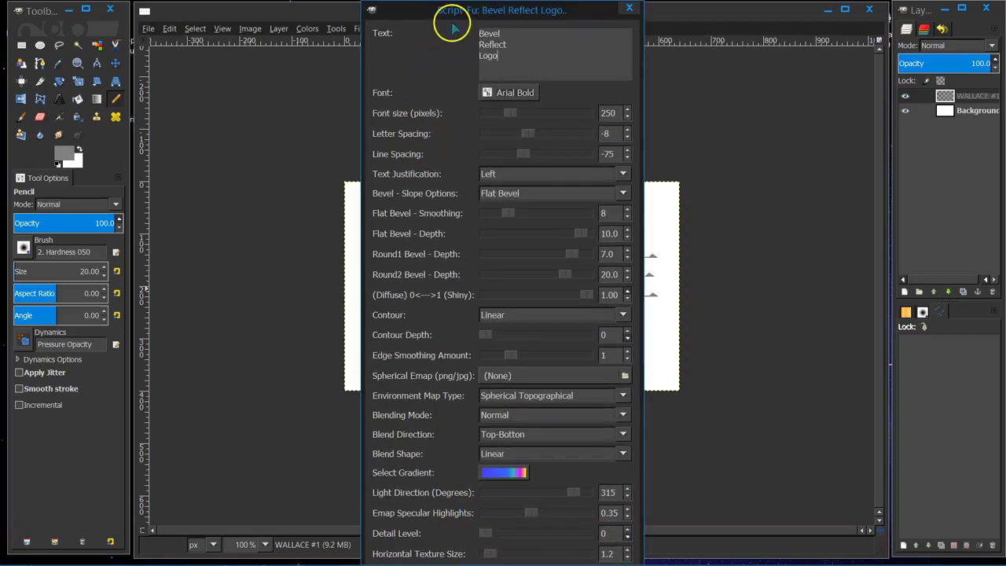
drag(451, 14, 453, 15)
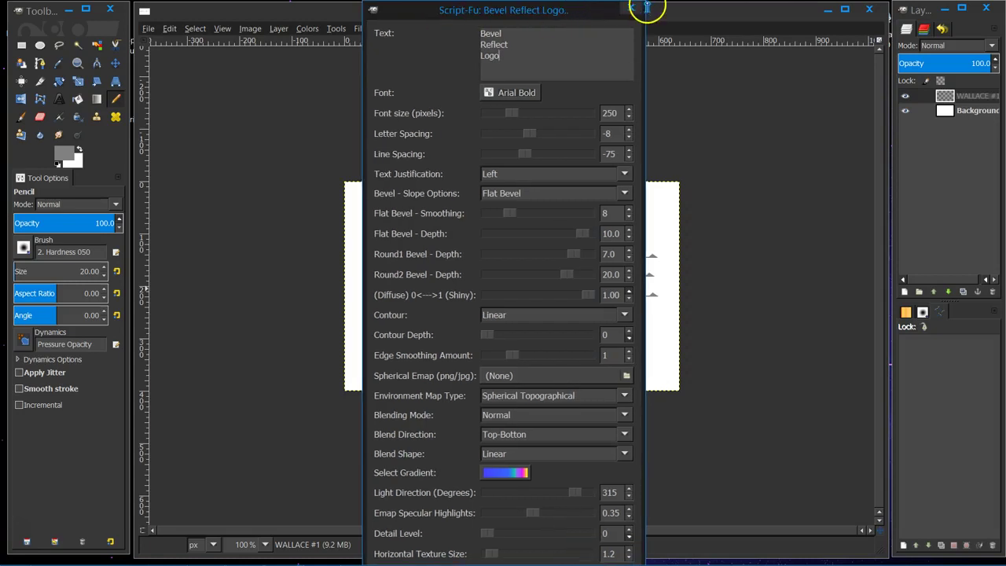
Step: Try widening the Bevel Reflect Logo dialog, move it down and up, then shift it left
drag(644, 11, 467, 27)
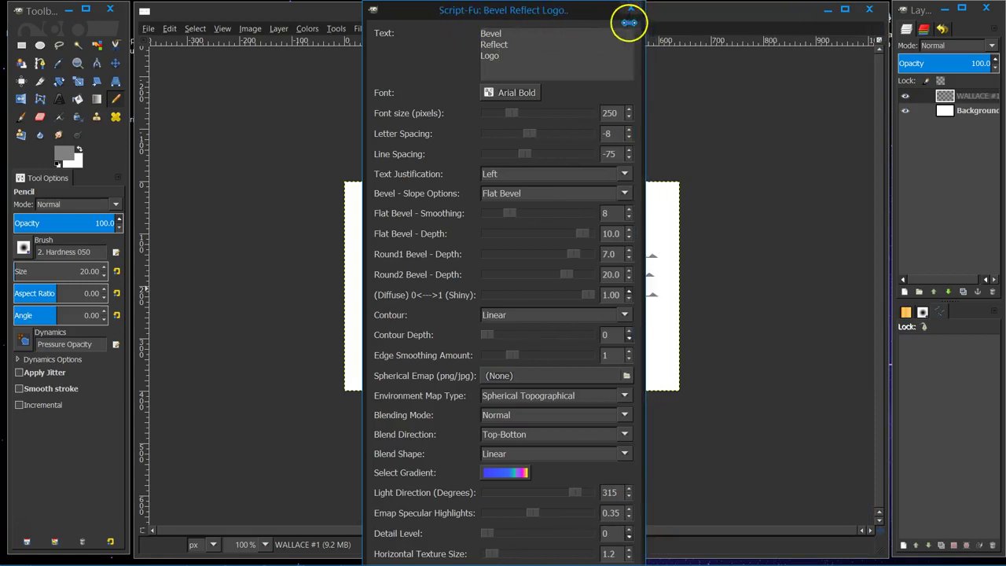
drag(468, 27, 590, 21)
drag(466, 16, 434, 424)
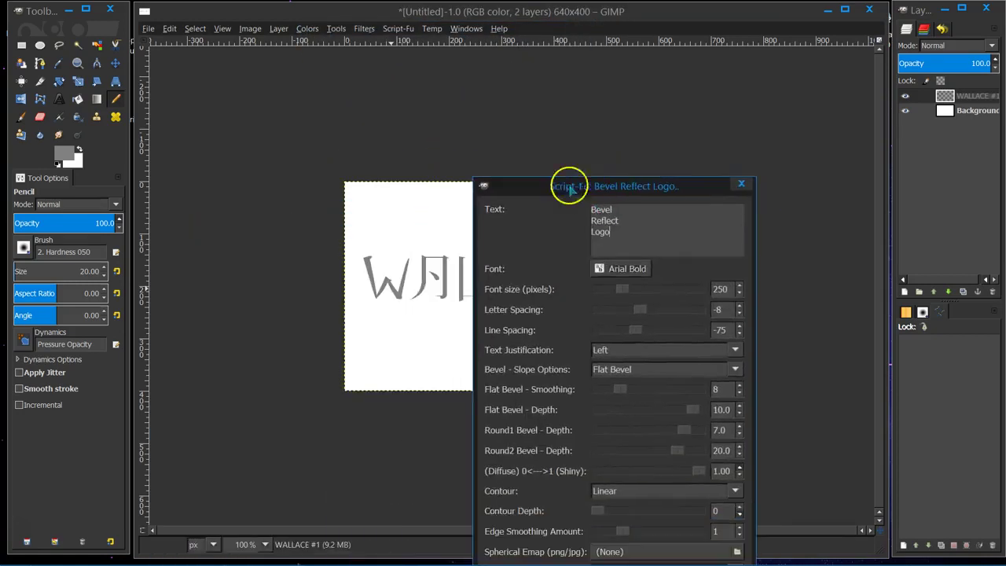
mouse_move(433, 424)
mouse_down()
mouse_move(461, 4)
mouse_move(400, 3)
mouse_up()
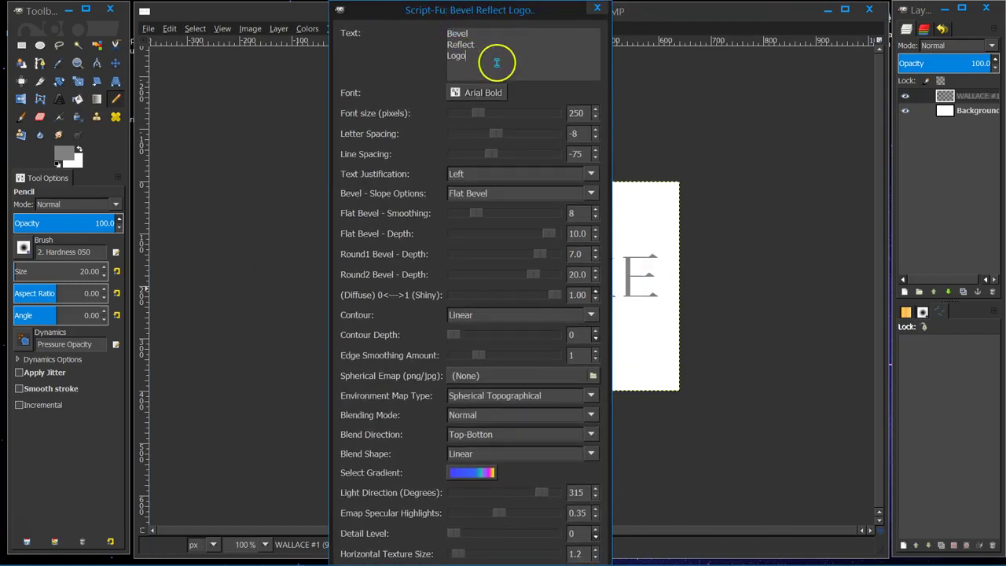
drag(432, 13, 345, 24)
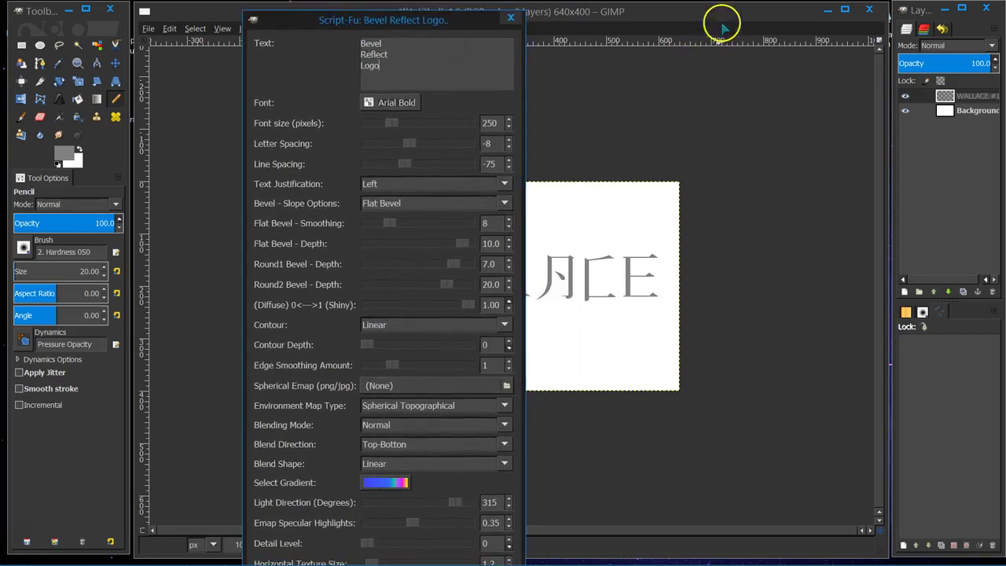
Step: Bring the WALLACE image window forward and reposition the Alt-Drag desktop shortcut
drag(680, 14, 552, 29)
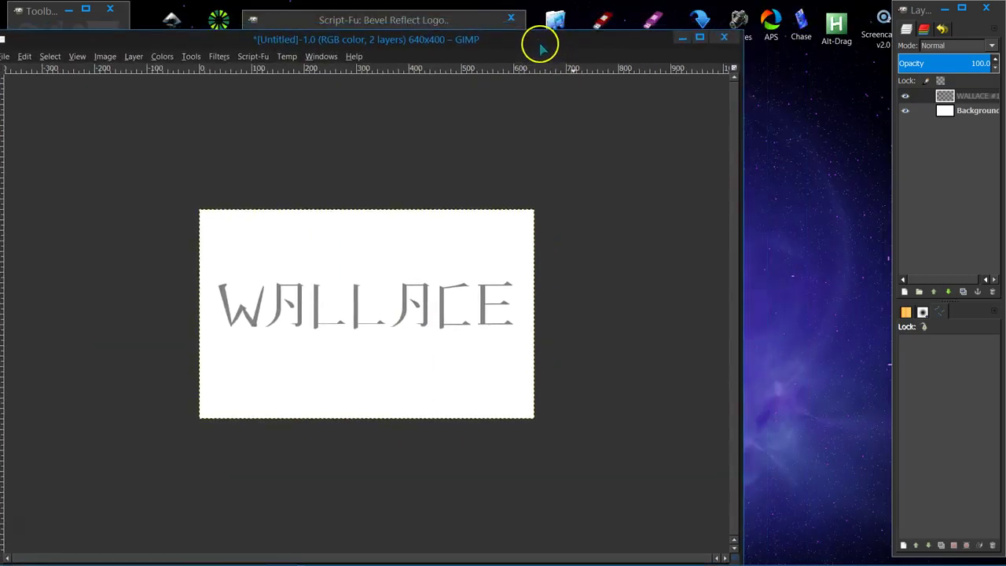
mouse_move(835, 27)
mouse_down()
mouse_move(837, 93)
mouse_move(811, 157)
mouse_up()
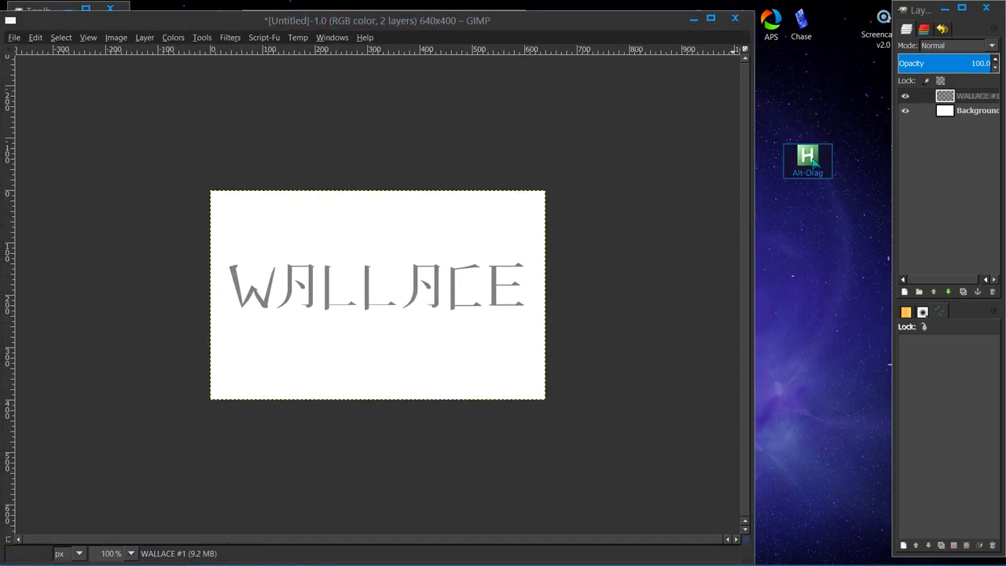
drag(813, 160, 838, 26)
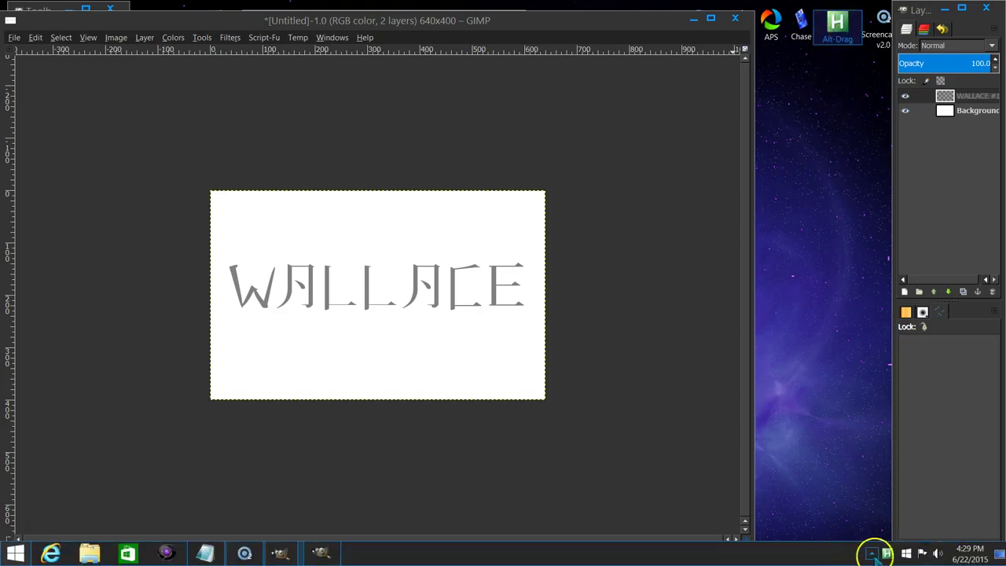
Step: Enable AltWindowDrag from the hidden tray icons and move the image window right
click(873, 553)
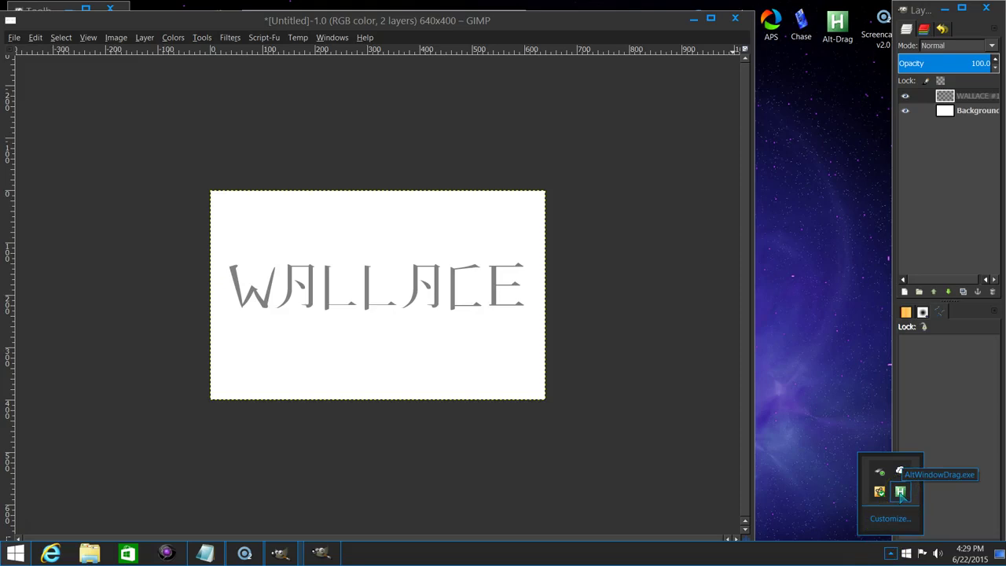
click(900, 491)
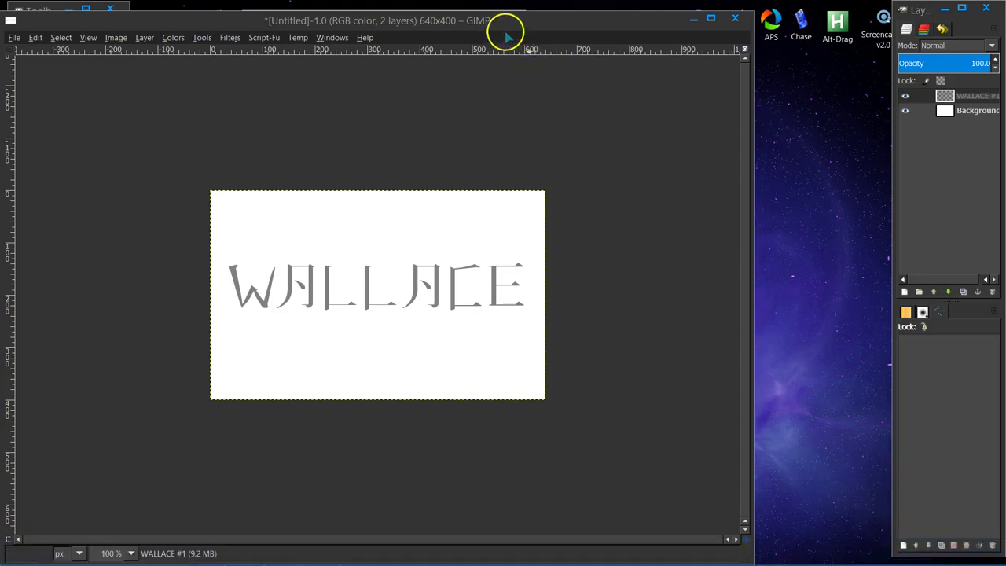
drag(546, 28, 682, 20)
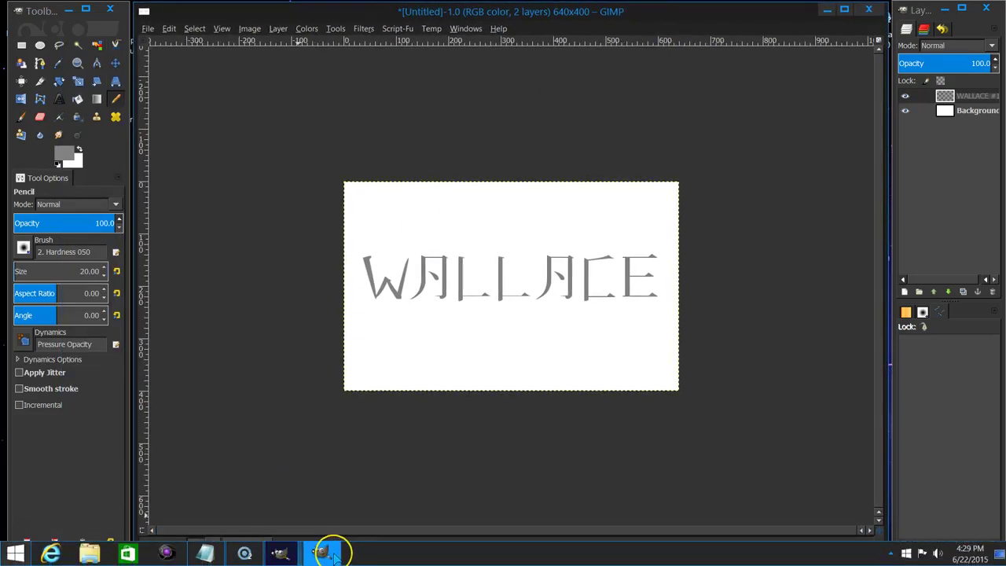
Step: Bring the Bevel Reflect Logo dialog forward and alt-drag it to show its text and font fields
click(324, 553)
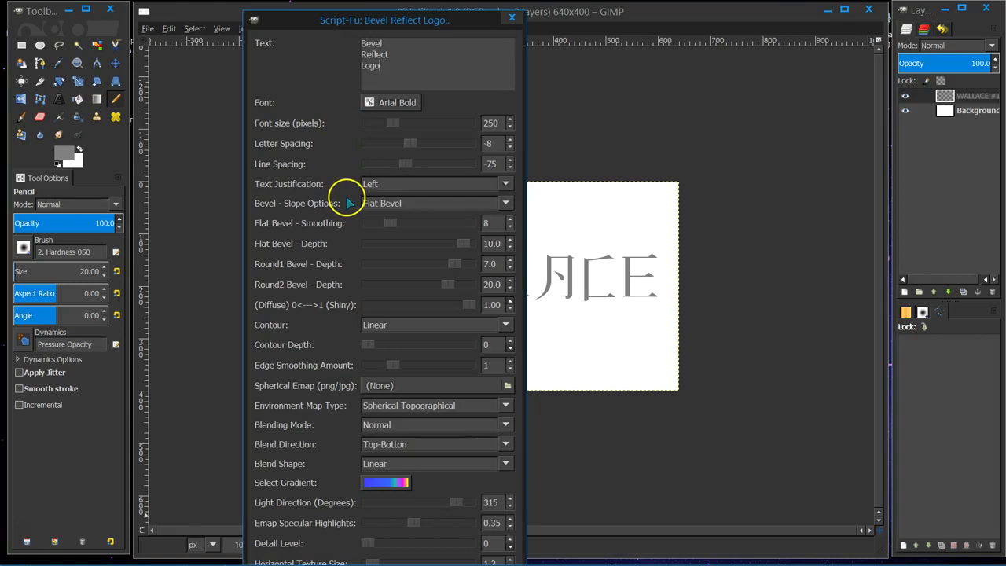
drag(348, 202, 325, 5)
drag(335, 194, 520, 194)
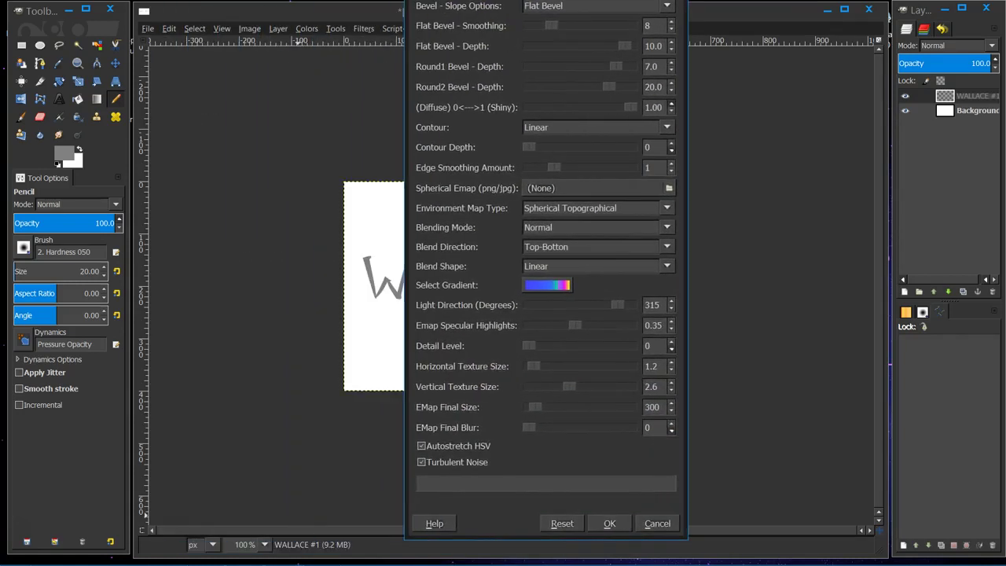
mouse_move(497, 279)
mouse_down()
mouse_move(264, 68)
mouse_move(601, 83)
mouse_move(842, 219)
mouse_move(386, 197)
mouse_move(350, 215)
mouse_move(286, 218)
mouse_up()
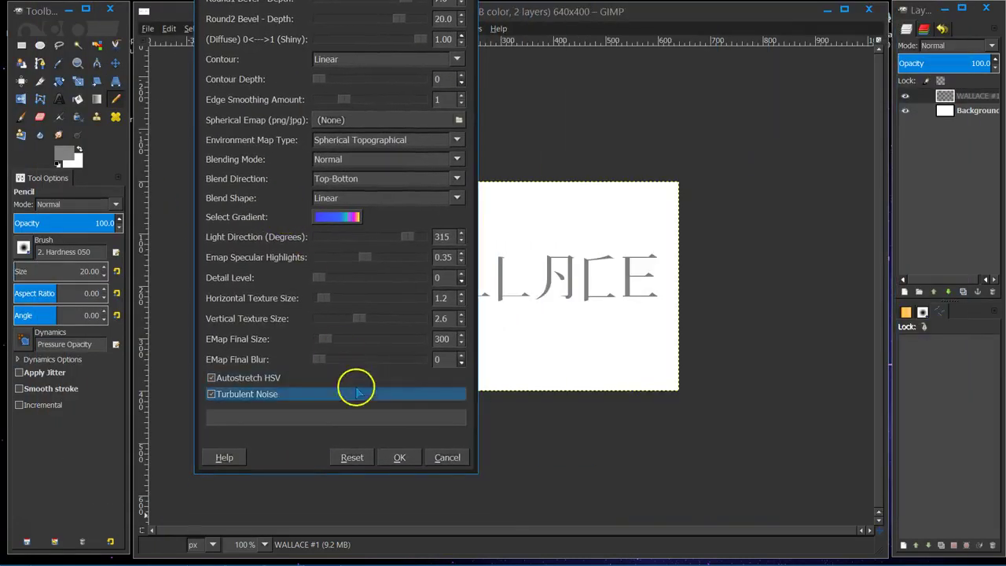
drag(303, 61, 314, 262)
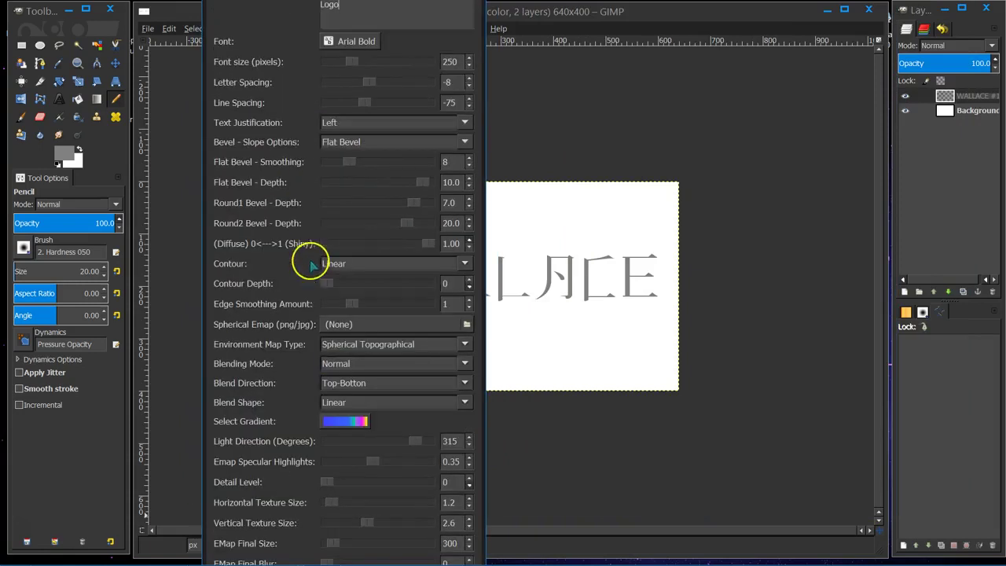
drag(307, 54, 312, 175)
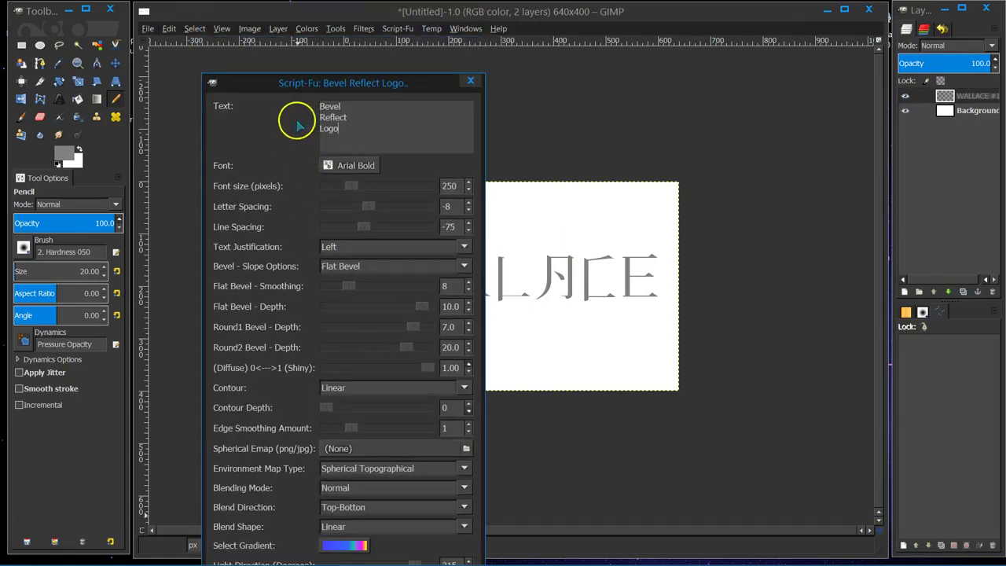
drag(299, 126, 314, 411)
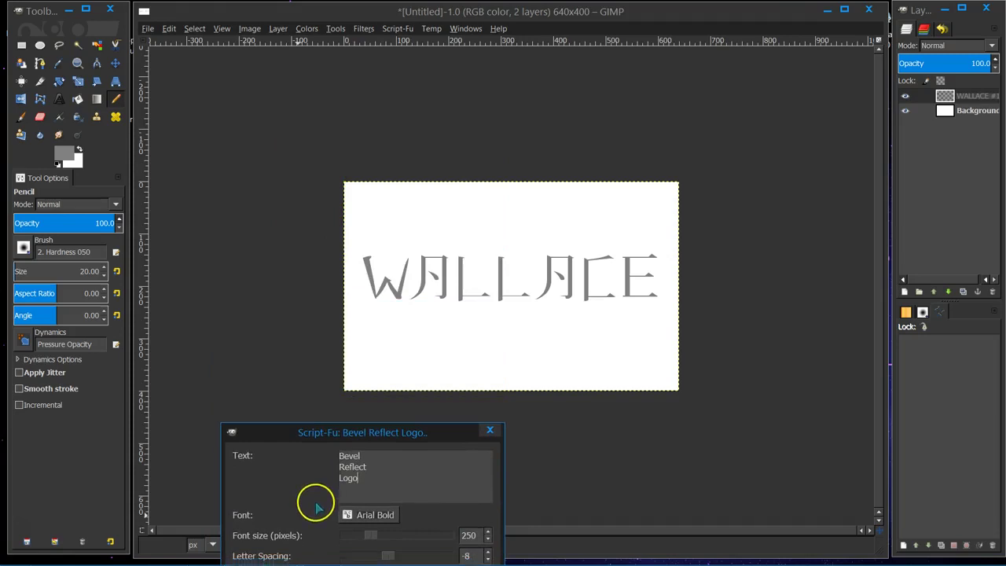
Step: Alt-drag the dialog to reveal its lower settings, then run the script with defaults
drag(314, 508, 330, 15)
mouse_move(338, 252)
mouse_down()
mouse_move(359, 123)
mouse_move(422, 7)
mouse_up()
mouse_move(409, 262)
mouse_down()
mouse_move(409, 184)
mouse_move(479, 60)
mouse_move(395, 45)
mouse_move(96, 96)
mouse_move(477, 357)
mouse_move(606, 176)
mouse_move(456, 337)
mouse_move(285, 340)
mouse_move(296, 391)
mouse_up()
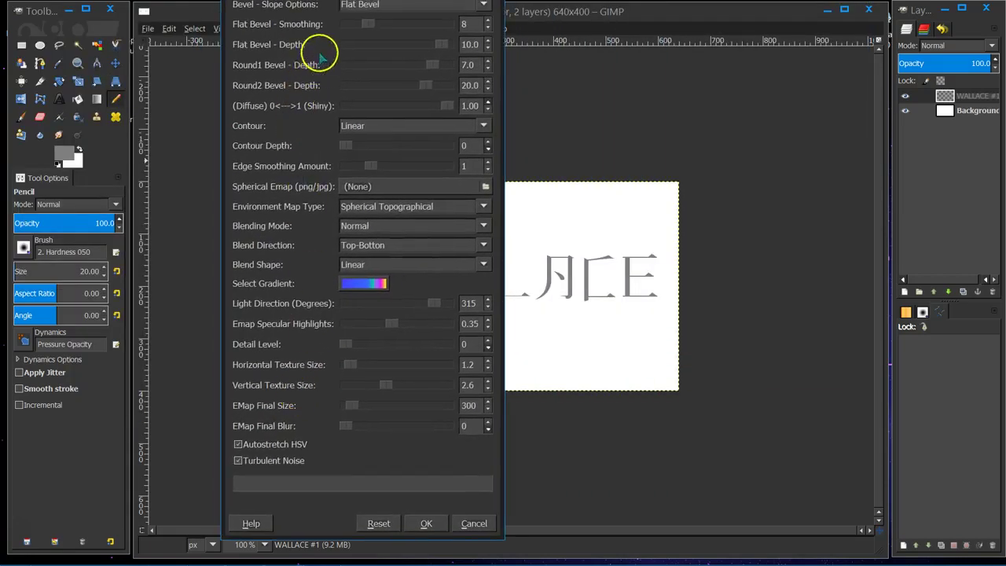
drag(319, 49, 326, 246)
drag(313, 135, 325, 74)
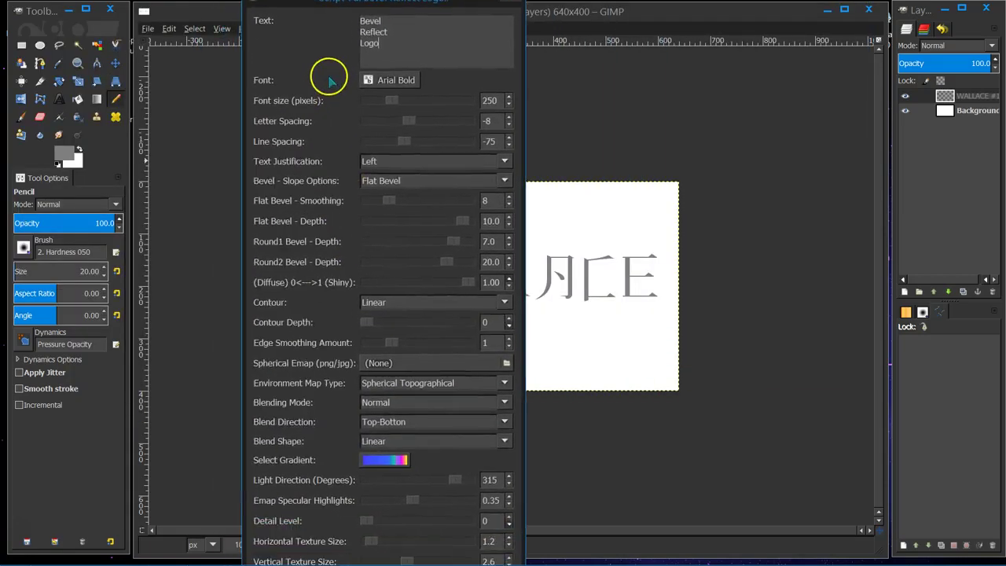
drag(330, 225, 341, 85)
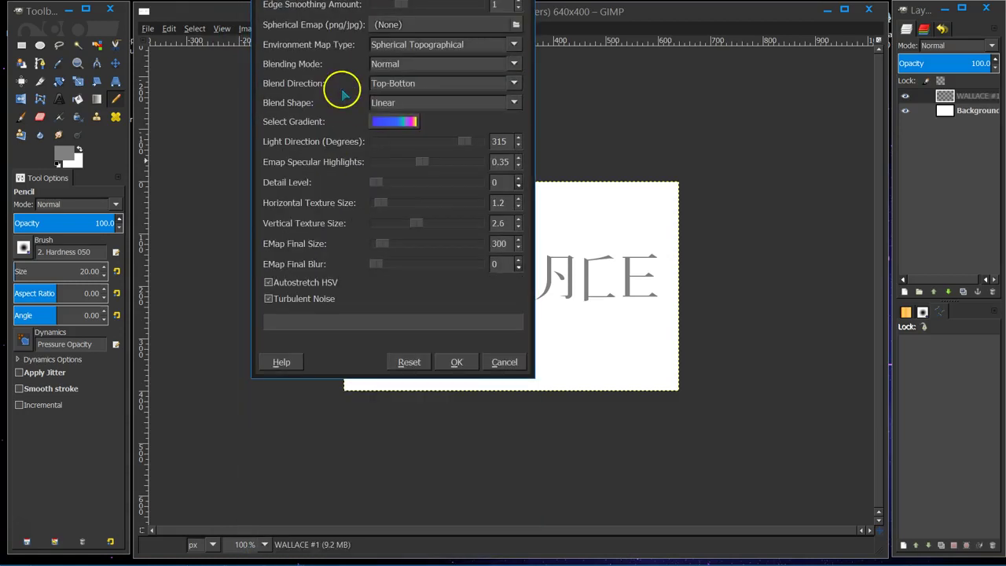
drag(340, 194, 342, 90)
click(455, 366)
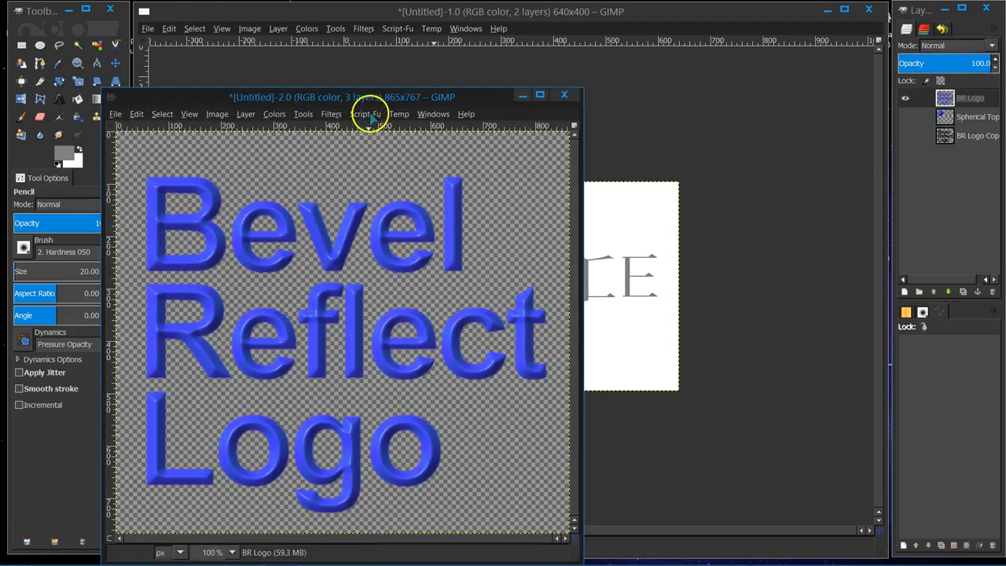
Step: Close the generated [Untitled]-2.0 logo image without saving its changes
drag(373, 97, 487, 55)
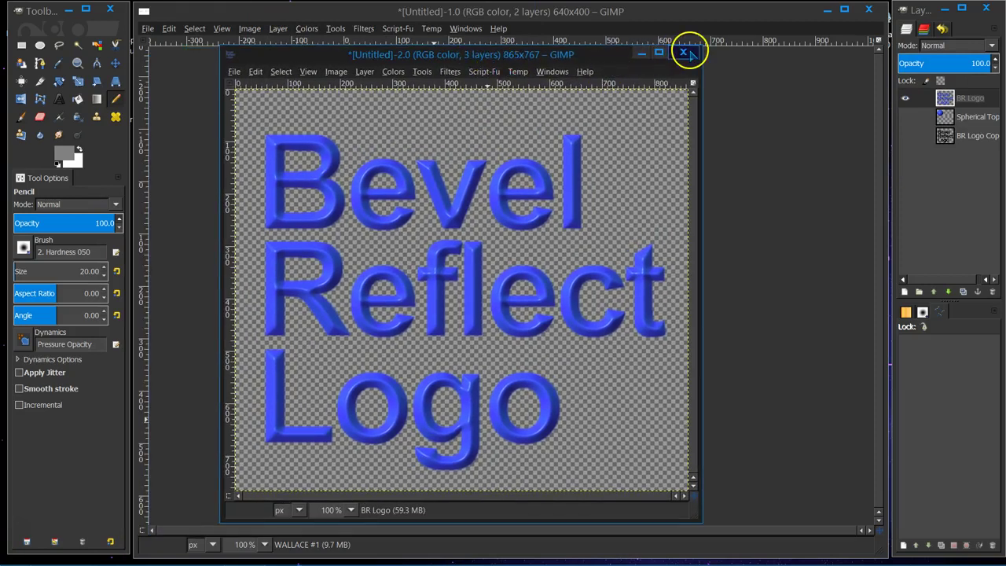
click(684, 53)
click(470, 359)
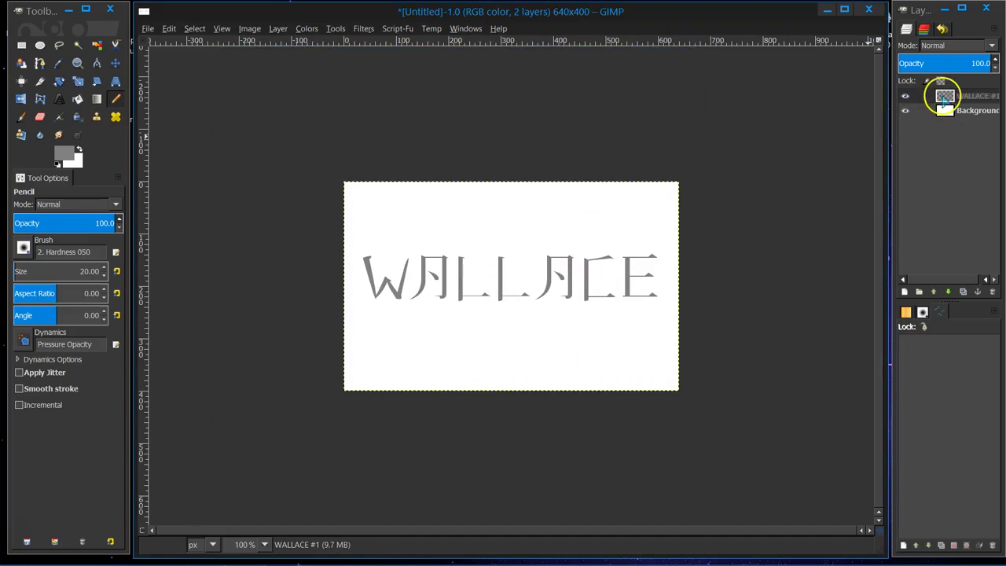
Step: Select the WALLACE #1 layer and open Filters > Alpha to Logo > Bevel Reflect Logo
click(944, 95)
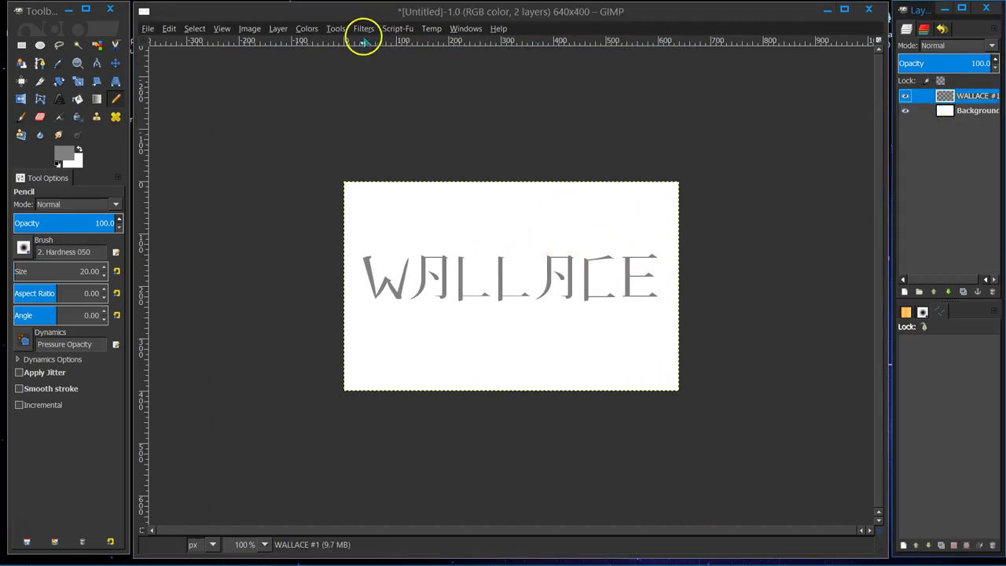
click(363, 28)
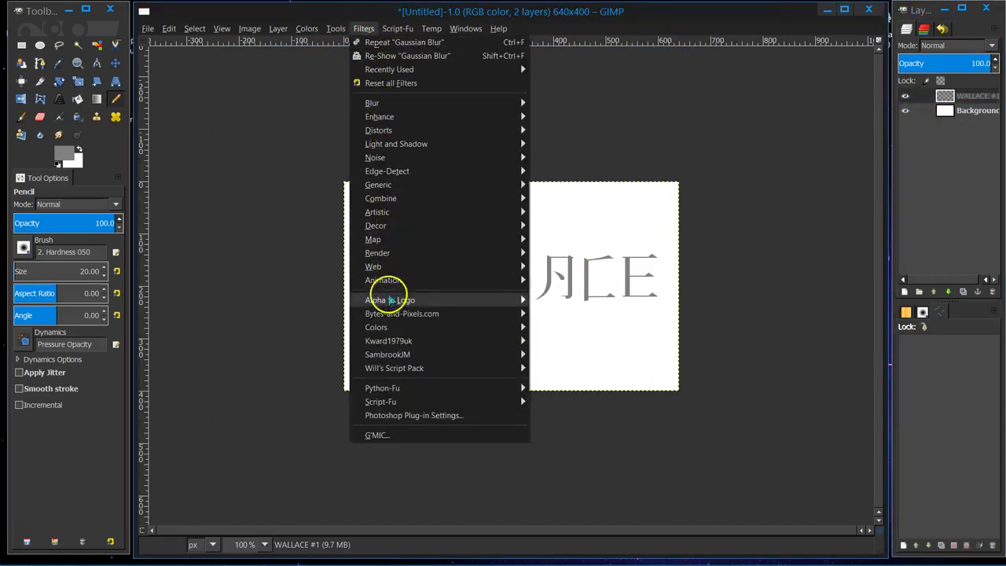
mouse_move(390, 300)
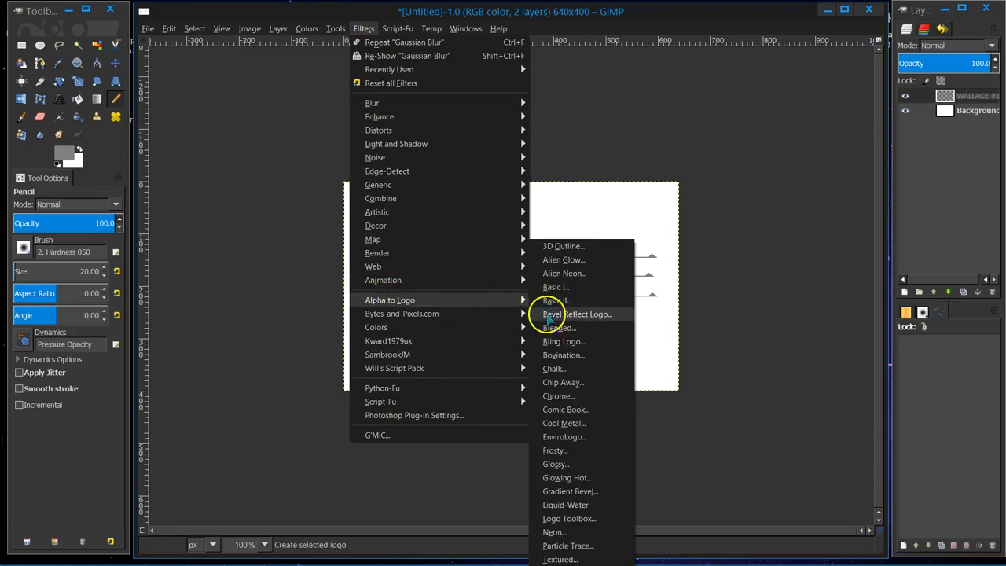
click(547, 316)
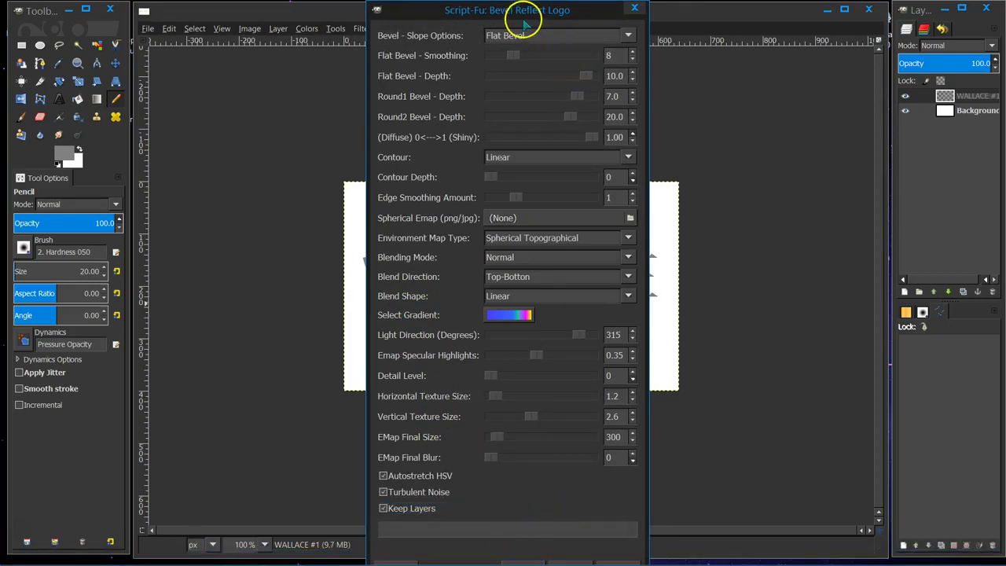
Step: Alt-drag the Bevel Reflect Logo dialog up and apply it with default settings
drag(524, 15, 500, 1)
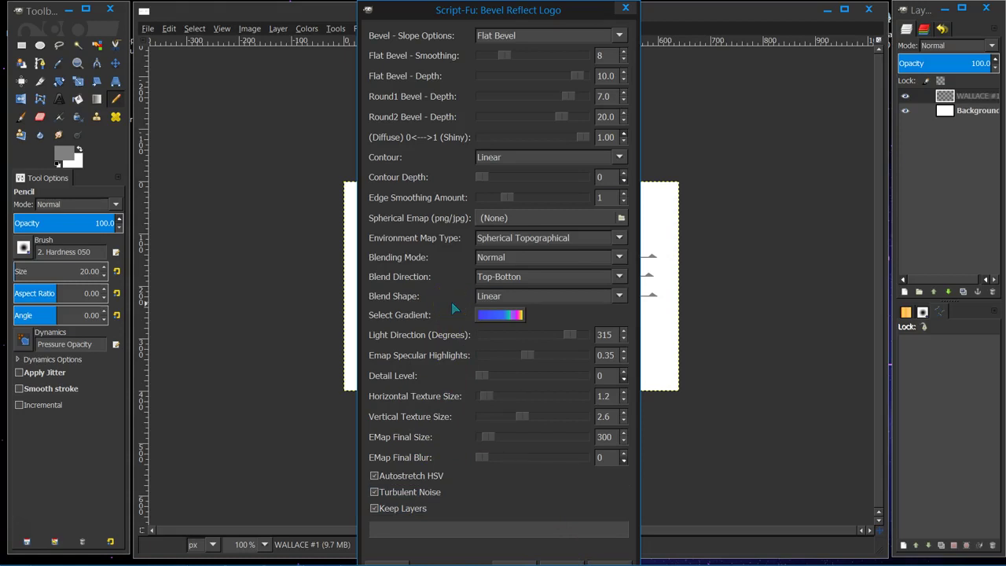
mouse_move(452, 303)
mouse_down()
mouse_move(532, 100)
mouse_move(451, 68)
mouse_move(306, 62)
mouse_up()
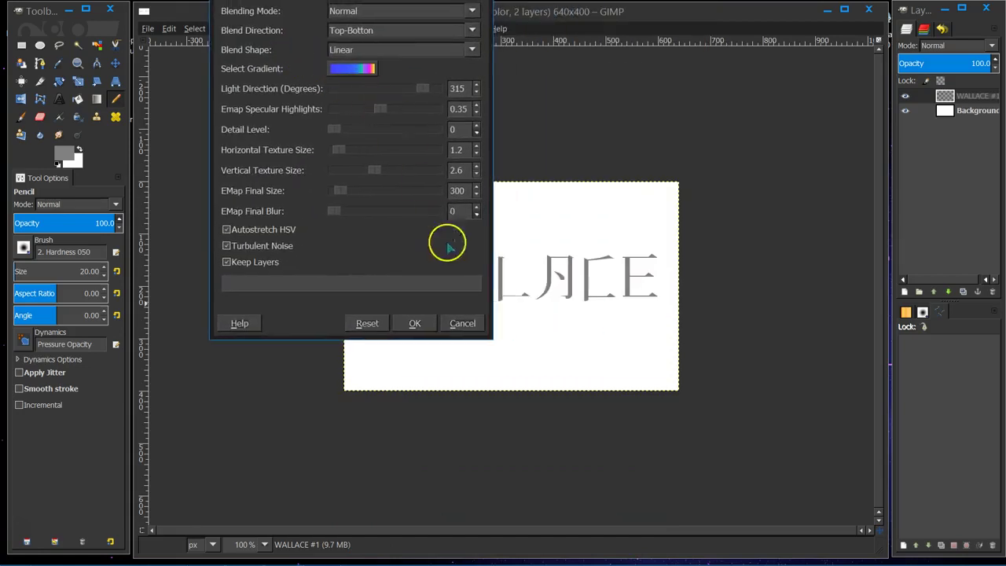
click(415, 323)
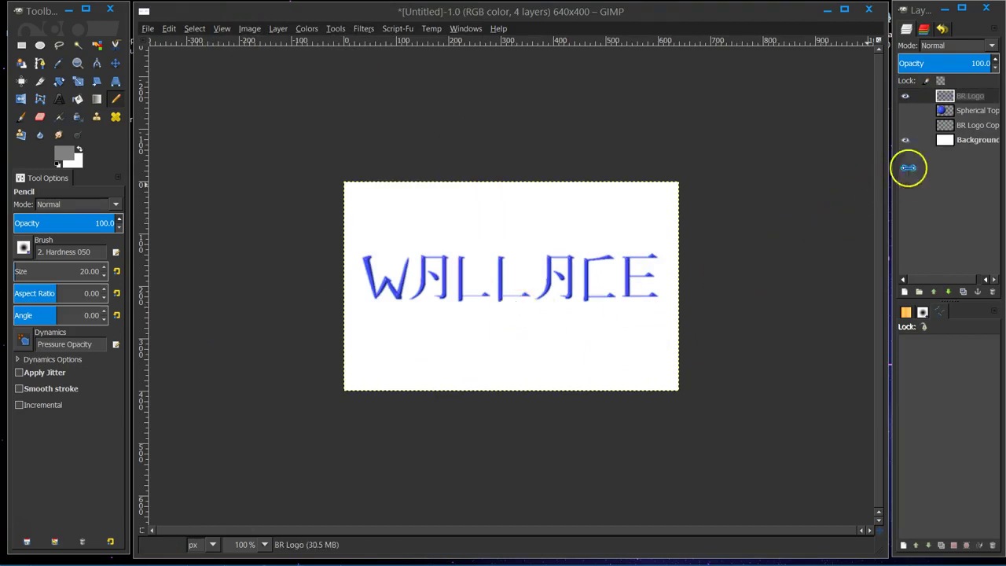
Step: Click the BR Logo layer in the Layers panel to make it active
click(904, 96)
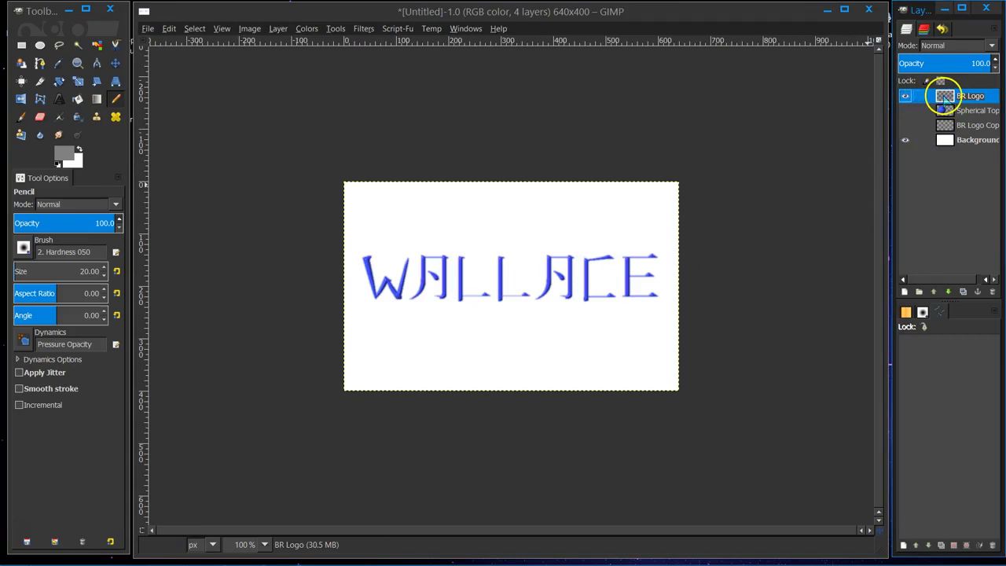